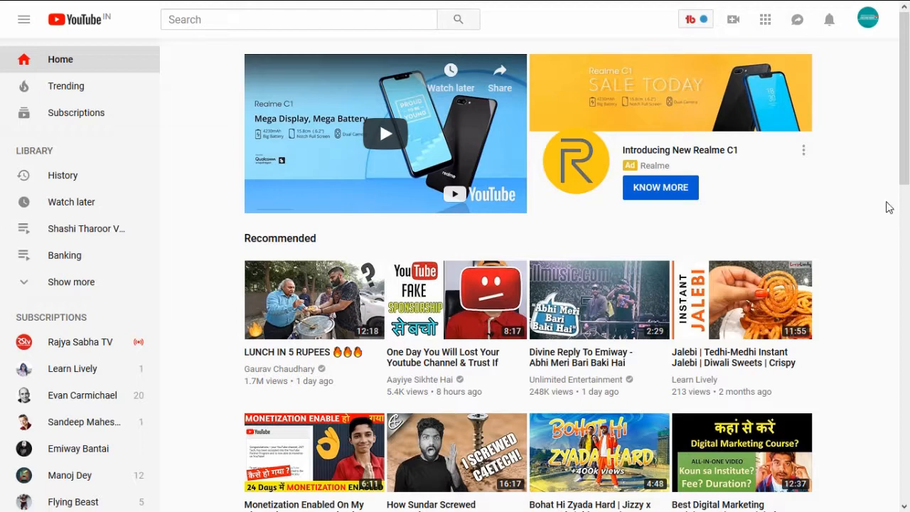
Step: Open the World Hello Day || 21 November video from the uploads on the Learn & Earn Academy channel
click(868, 19)
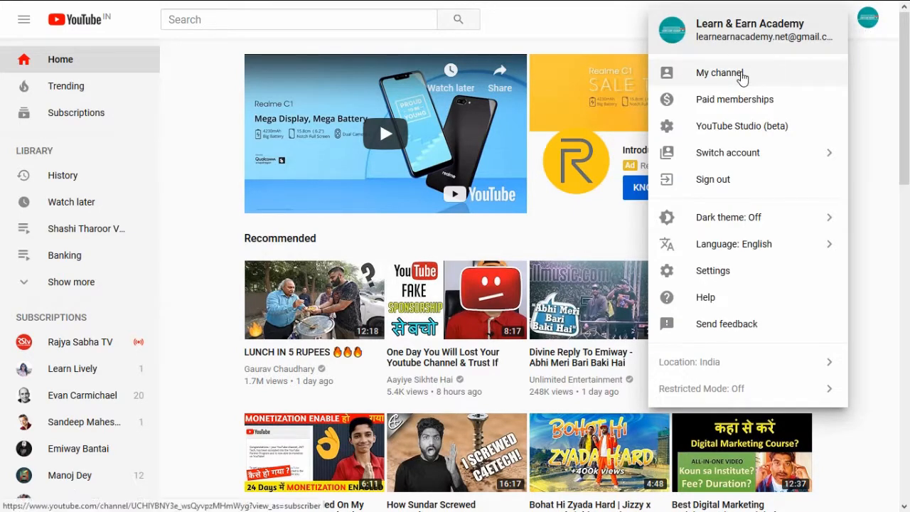
click(740, 74)
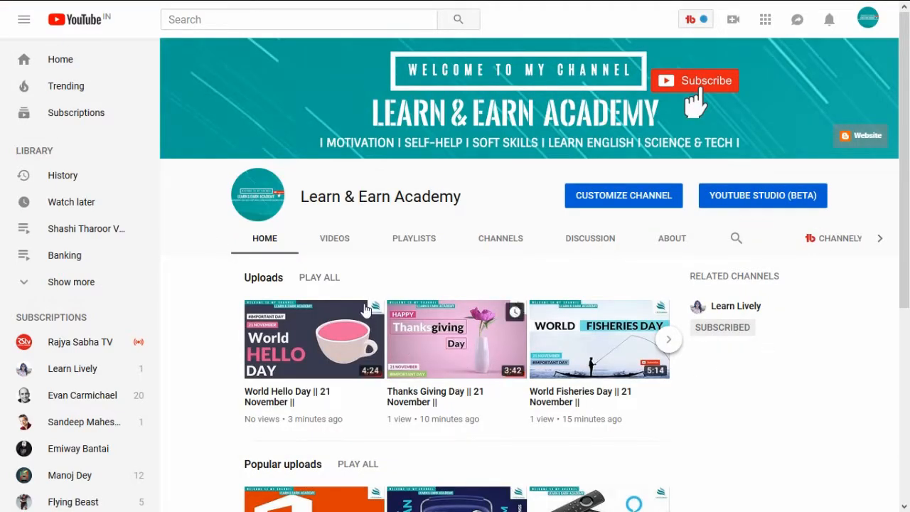
click(340, 243)
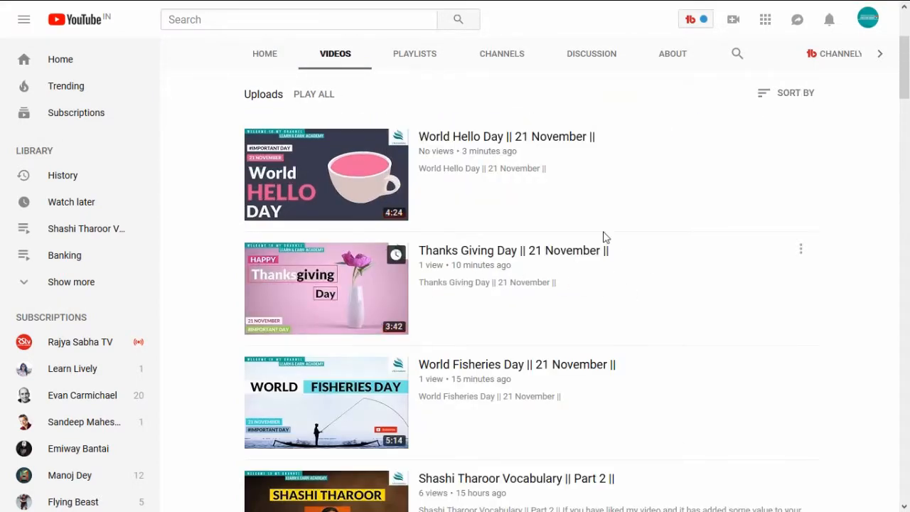
click(560, 139)
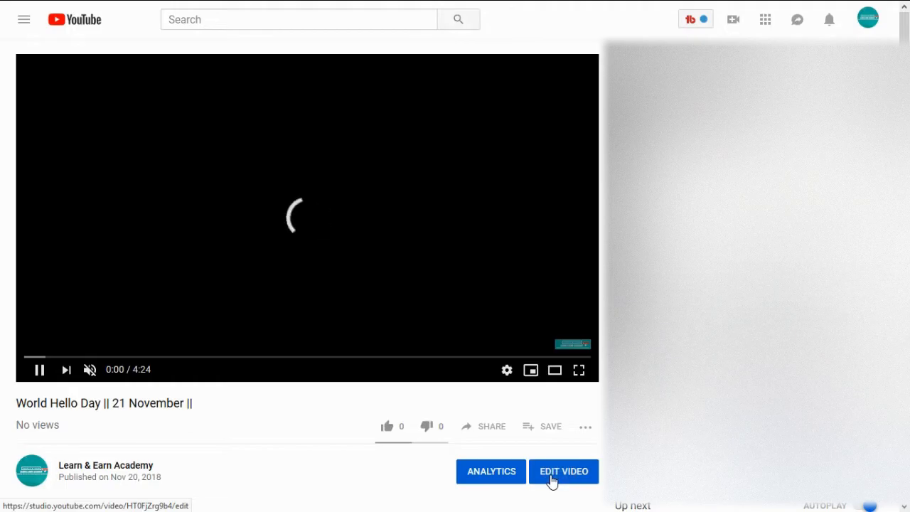
Step: Open the World Hello Day video for editing in Creator Studio Classic and go to its end screen editor
click(552, 482)
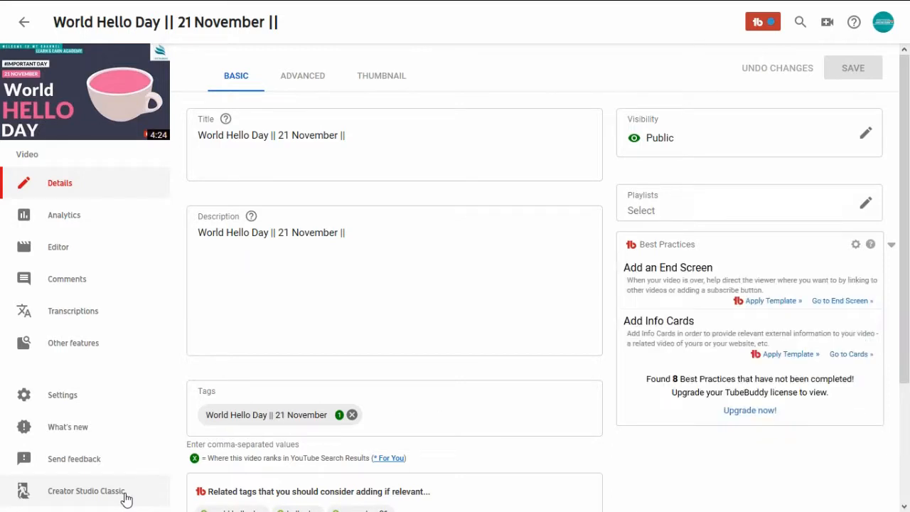
click(125, 498)
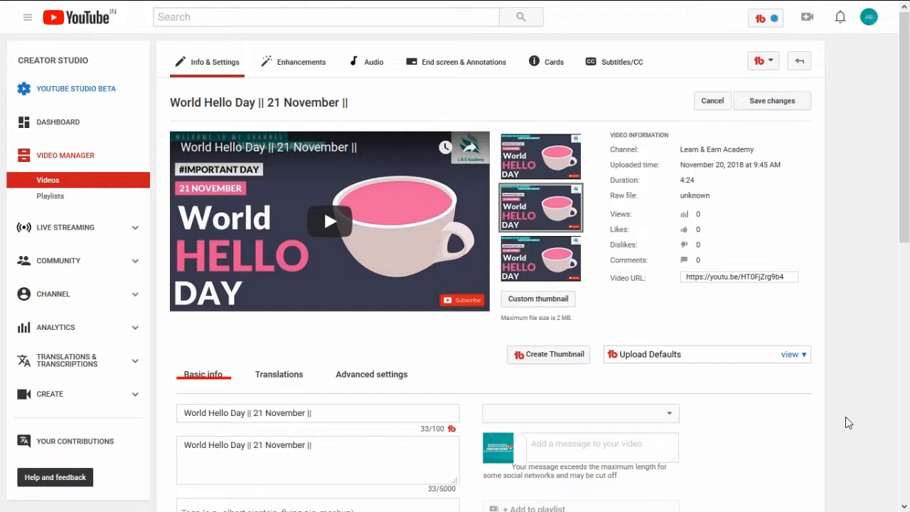
scroll(845, 422, down, 3)
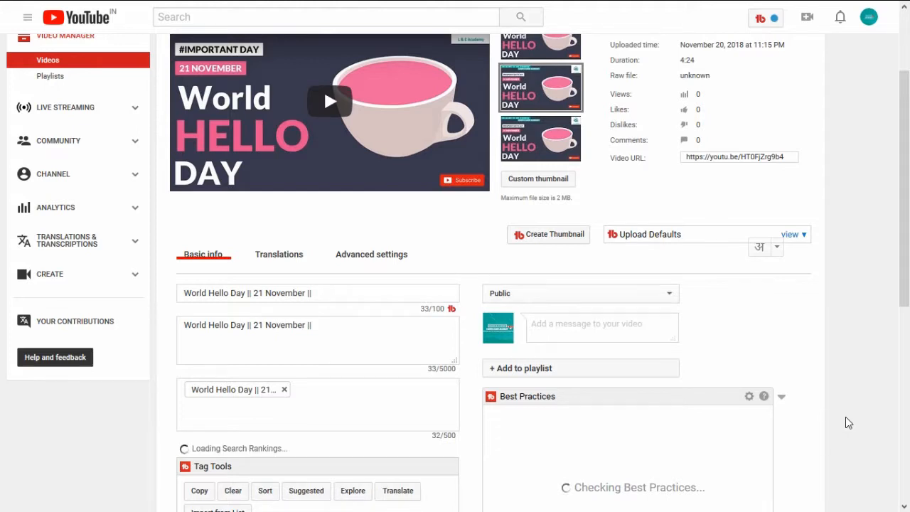
scroll(846, 418, down, 1)
scroll(845, 423, down, 3)
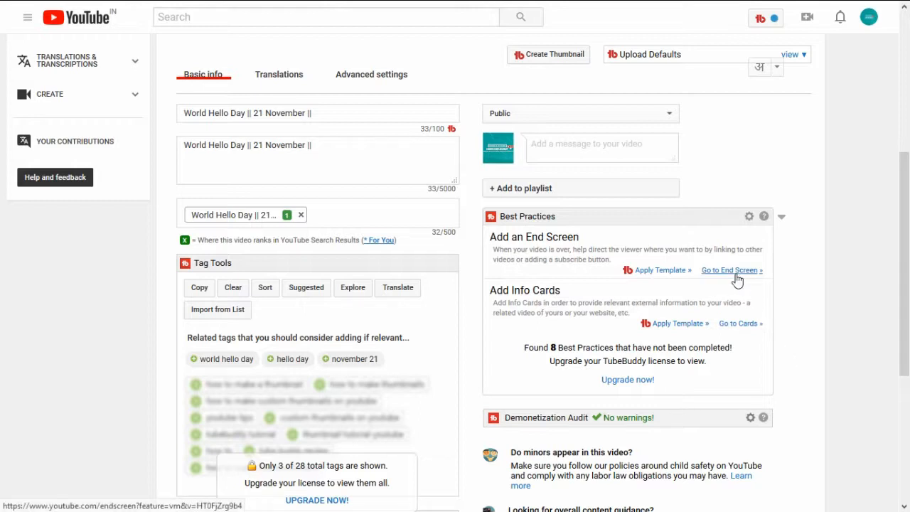
click(737, 271)
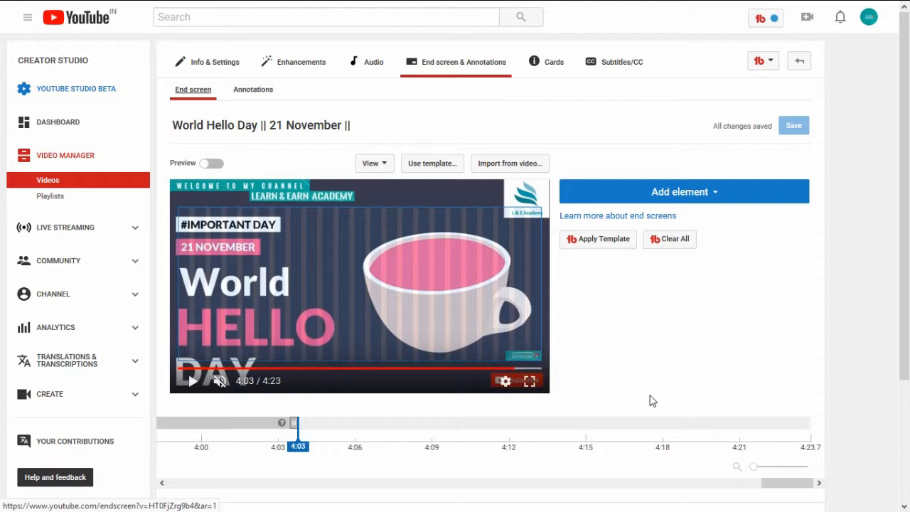
Step: Start a Video or Playlist end screen element with the option to choose a video or playlist, and browse the uploads
click(724, 204)
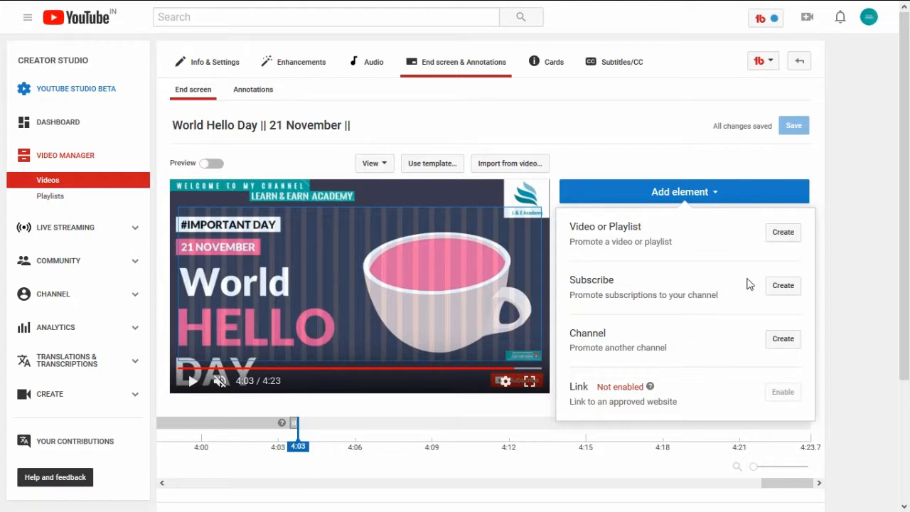
click(782, 234)
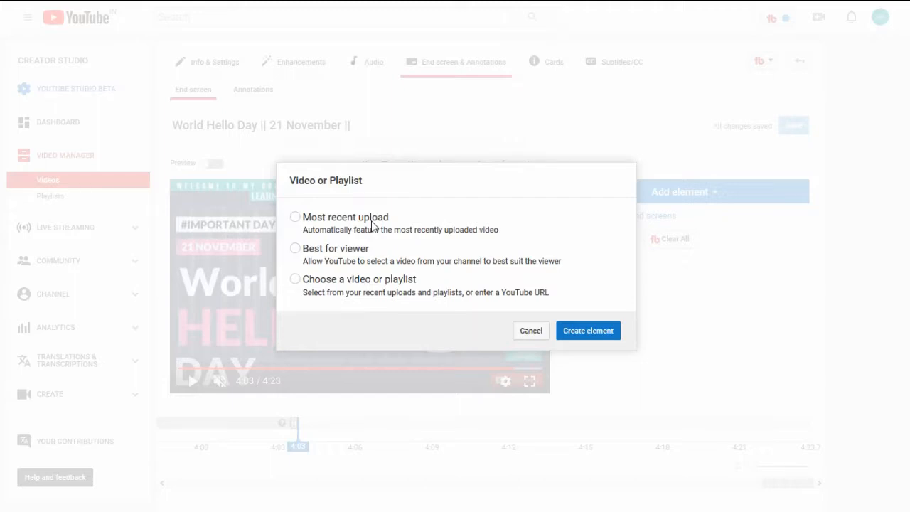
click(294, 279)
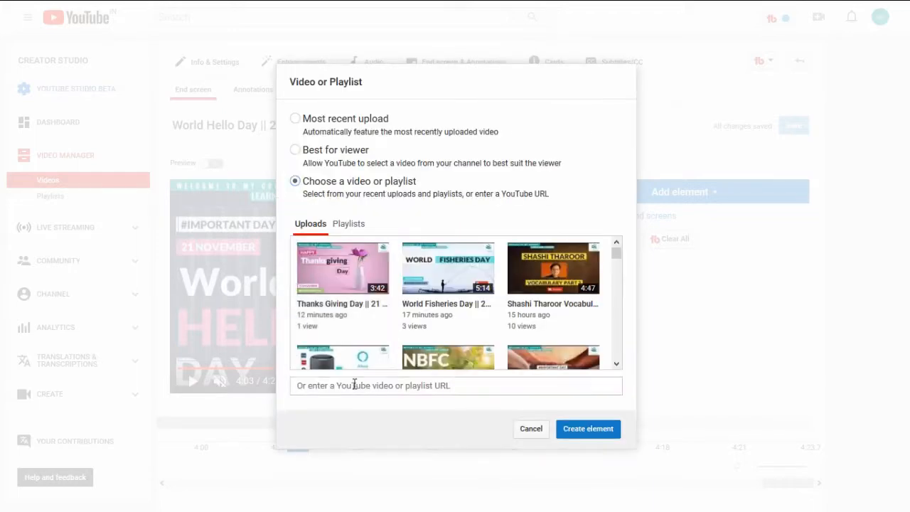
click(359, 223)
click(307, 224)
scroll(469, 298, down, 5)
scroll(470, 299, down, 3)
scroll(469, 299, up, 10)
Step: Create the element from the New Technology & Developments playlist and place it in the upper-right corner of the video frame
click(337, 229)
scroll(448, 285, down, 3)
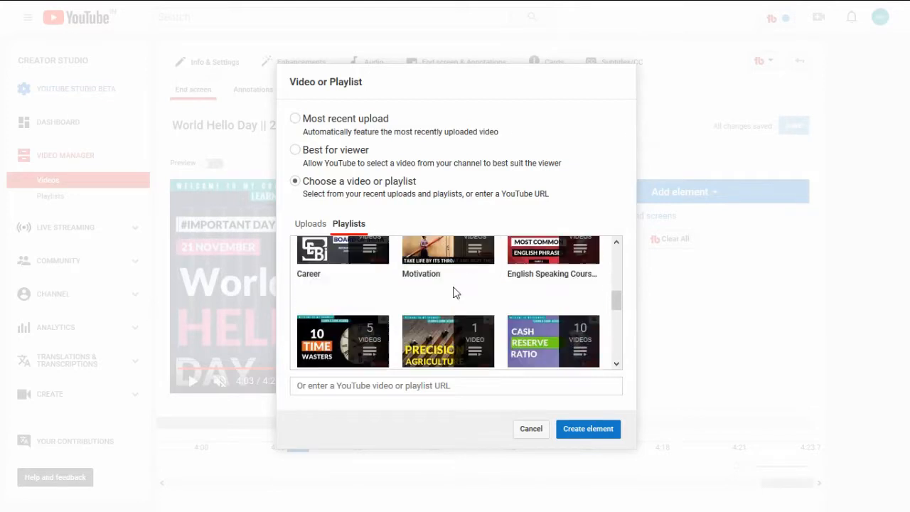
scroll(455, 291, down, 3)
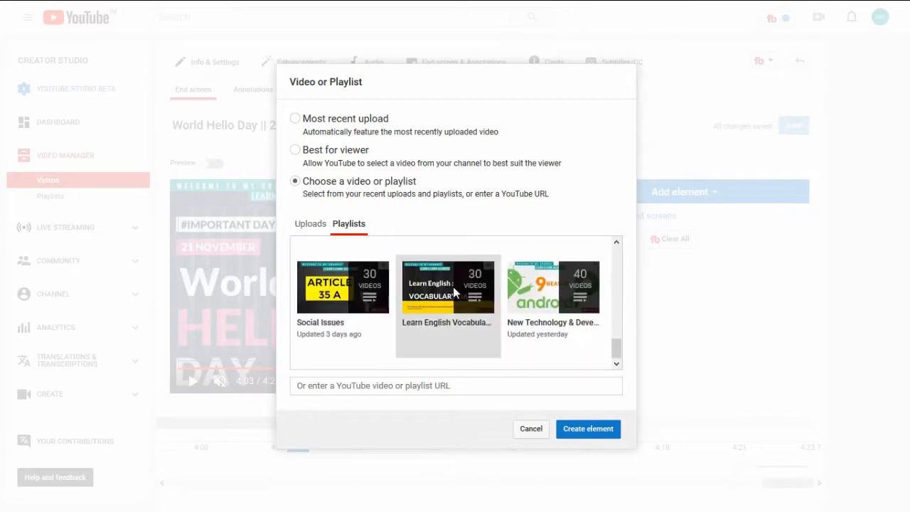
click(548, 302)
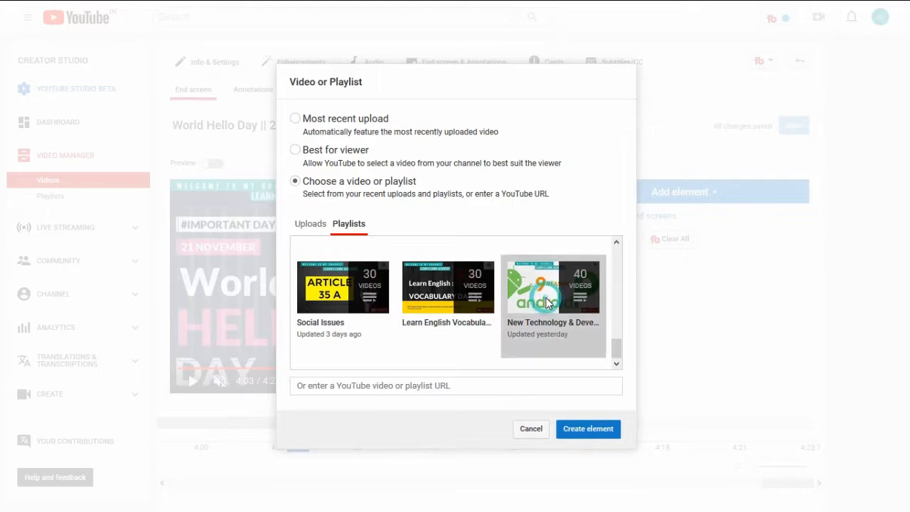
click(593, 441)
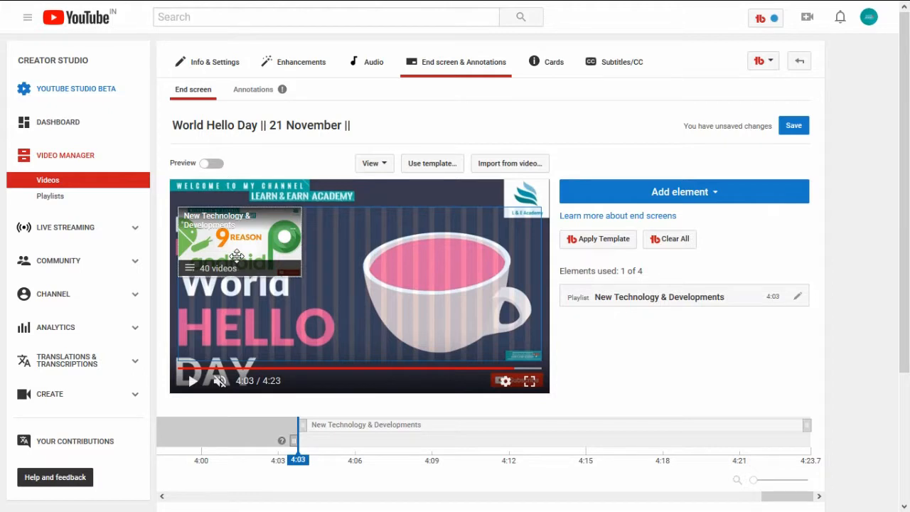
drag(237, 256, 484, 258)
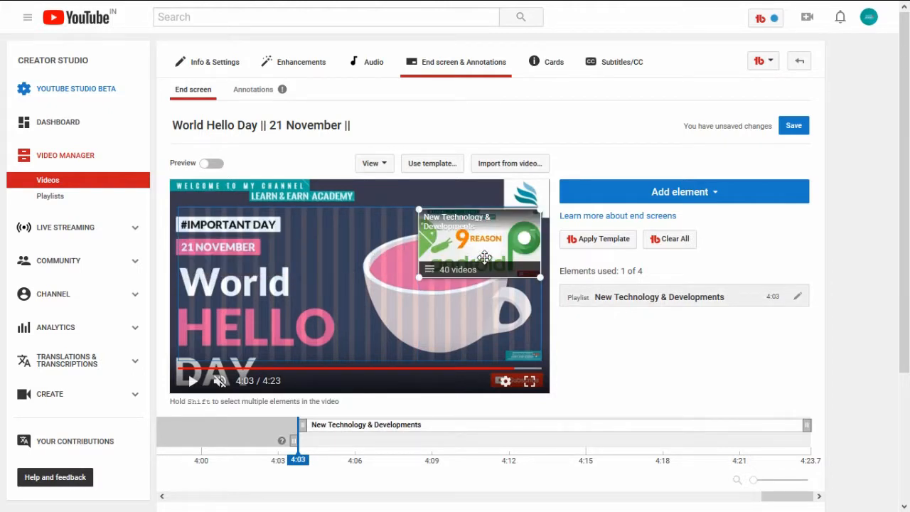
Step: Add a Subscribe element, place it in the lower-left corner of the video frame, and save the end screen
click(768, 199)
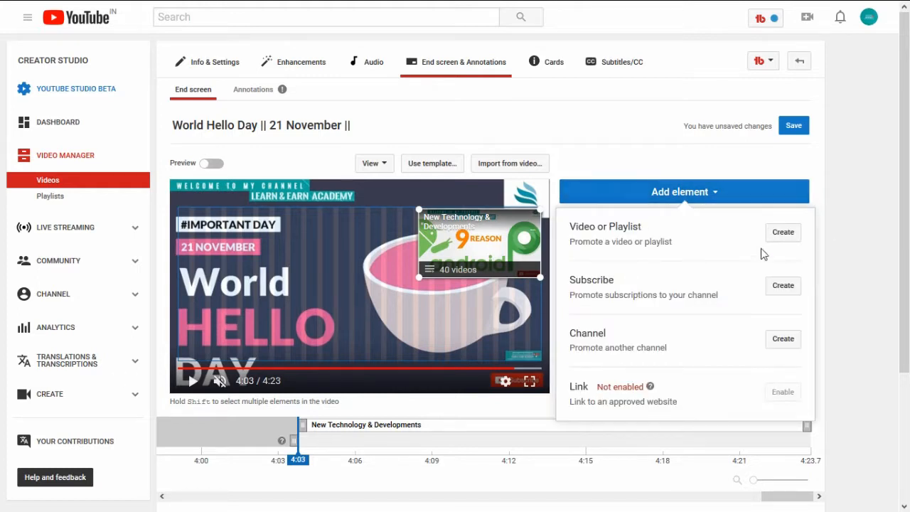
click(779, 295)
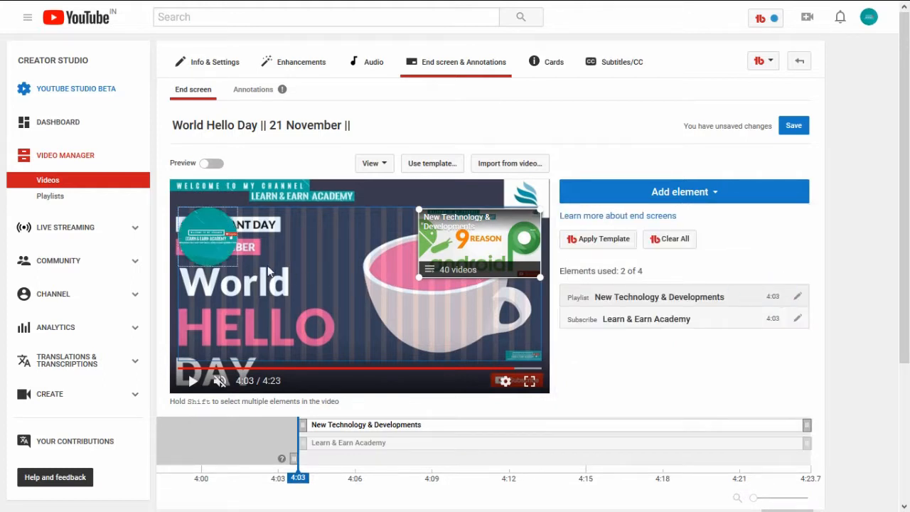
drag(233, 250, 217, 356)
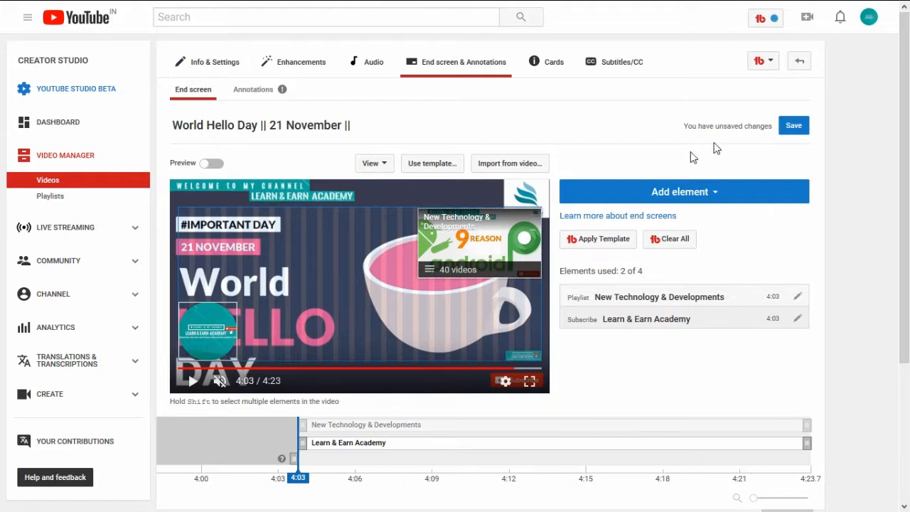
click(793, 133)
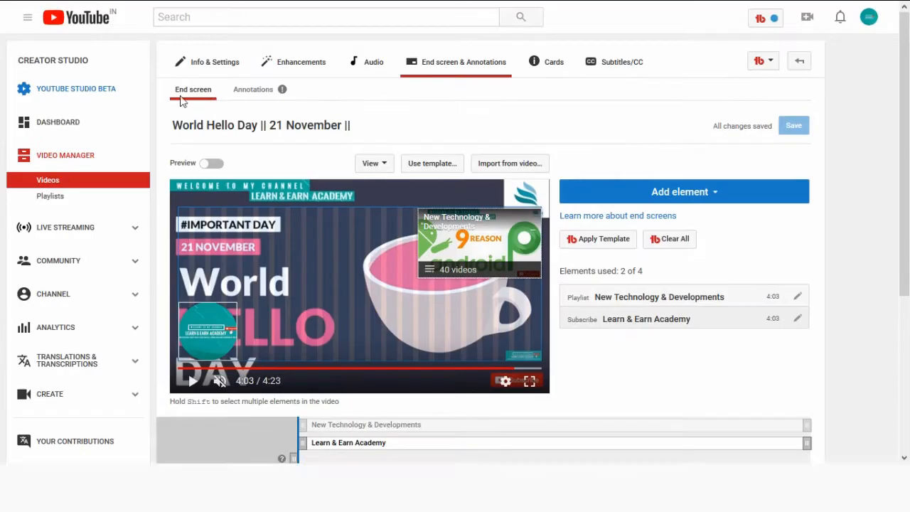
Step: Play the World Hello Day video from the channel page and check its end screen elements near the end
click(100, 27)
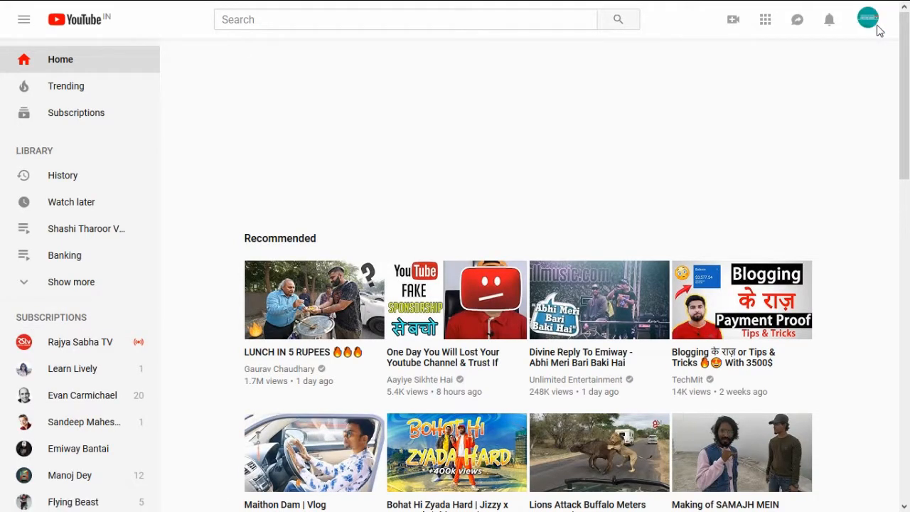
click(868, 21)
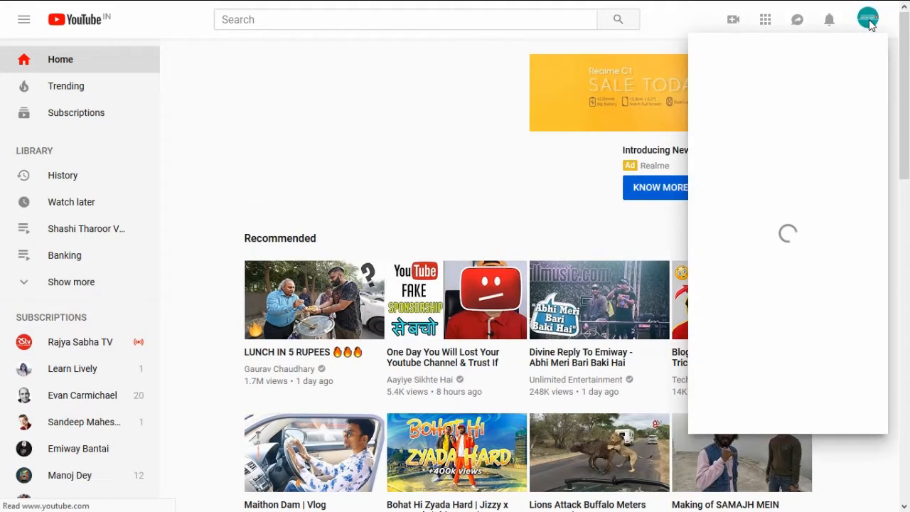
click(736, 99)
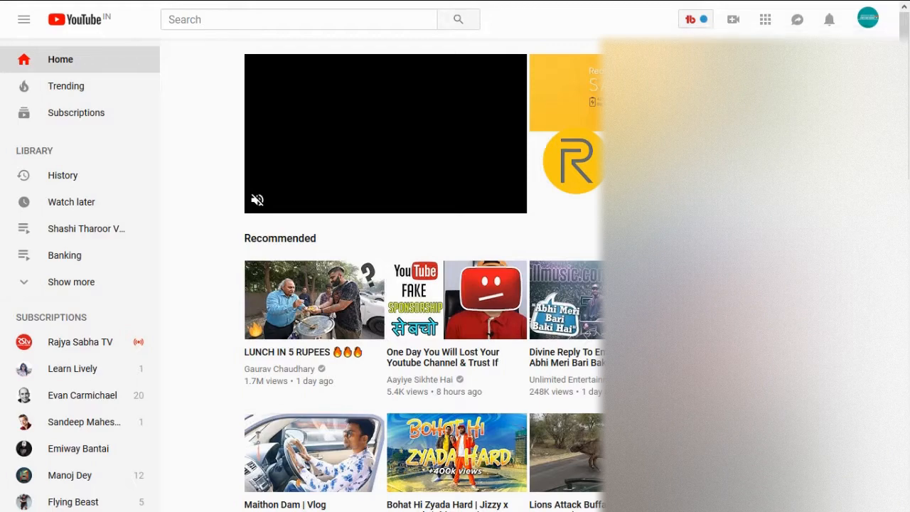
scroll(427, 285, down, 2)
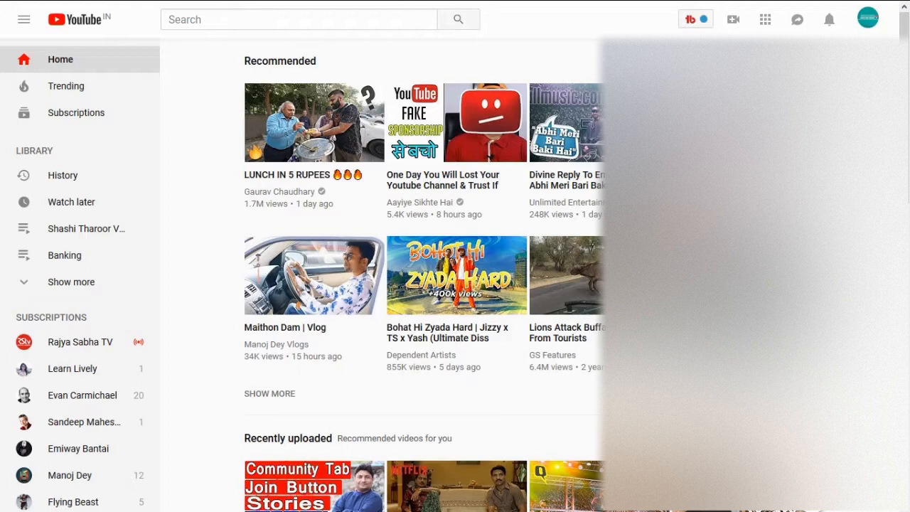
click(742, 97)
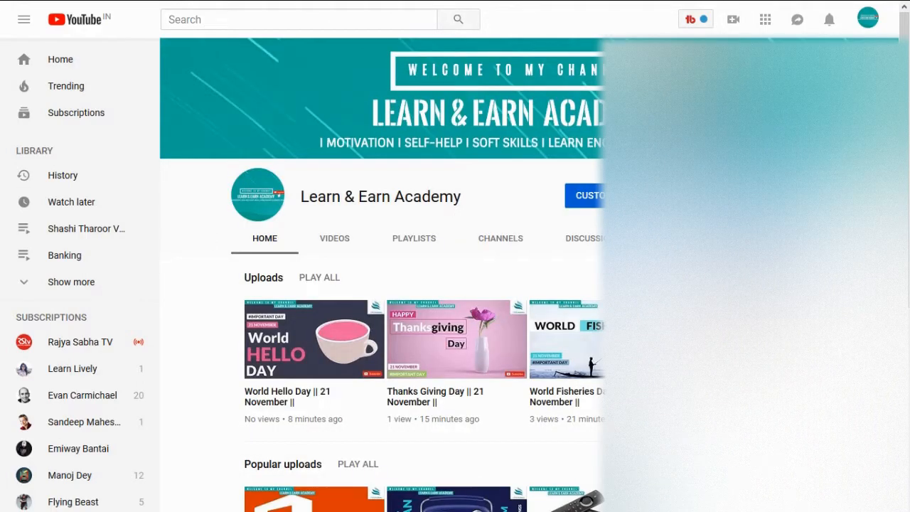
click(288, 403)
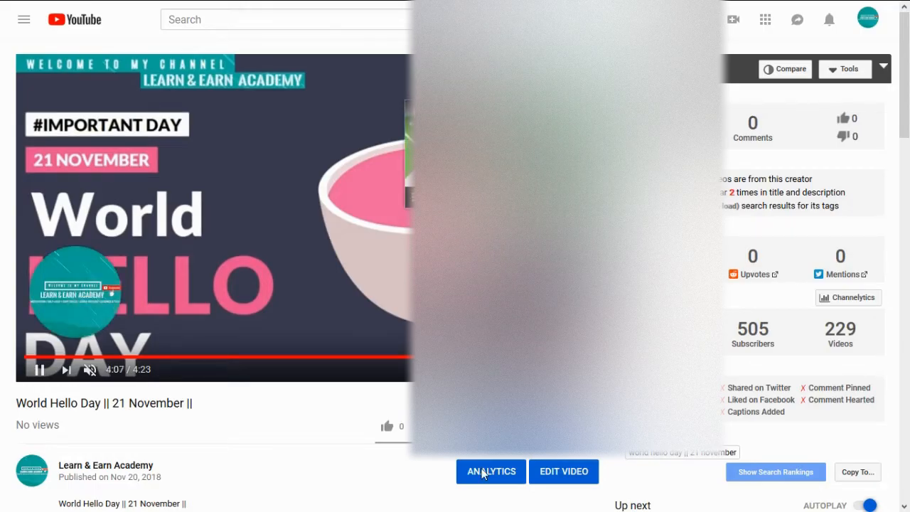
mouse_move(85, 314)
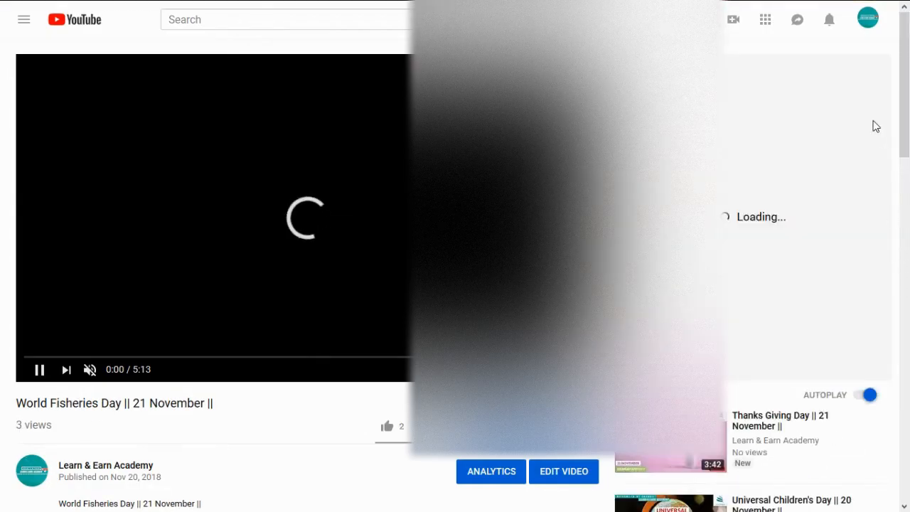
Step: Leave the World Fisheries Day video and return to the YouTube home page
click(101, 23)
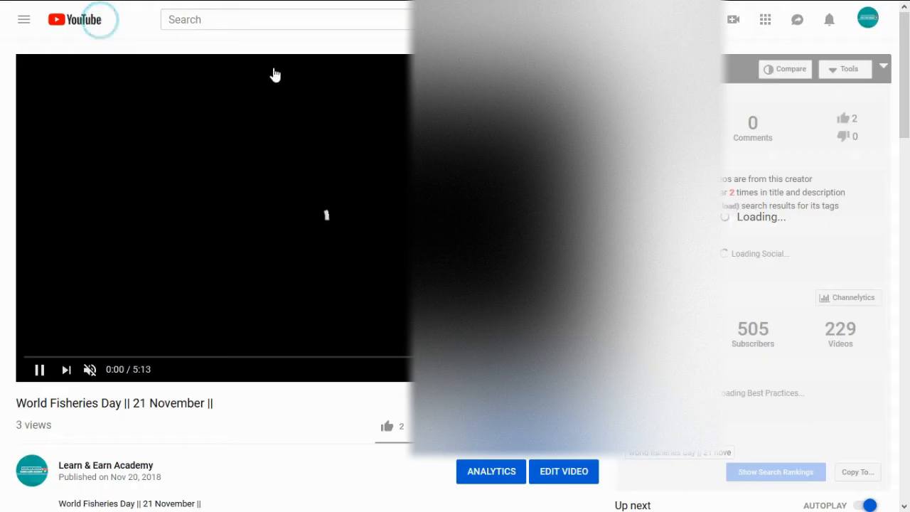